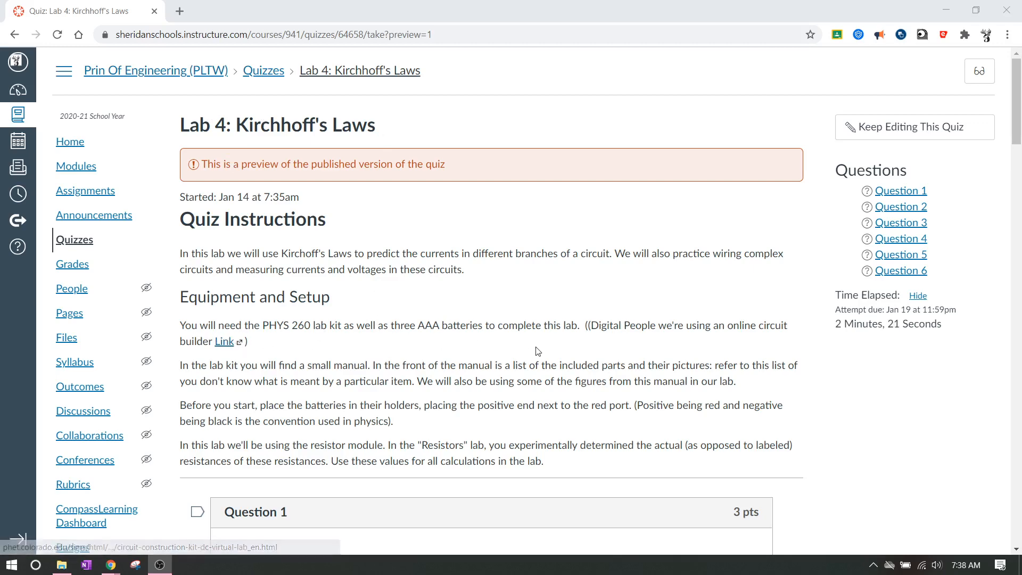
Review the Question 1 circuit diagram in the quiz and switch to the Circuit Construction Kit: DC simulation.
{"action": "scroll", "coordinate": [538, 352], "scroll_direction": "down", "scroll_amount": 7}
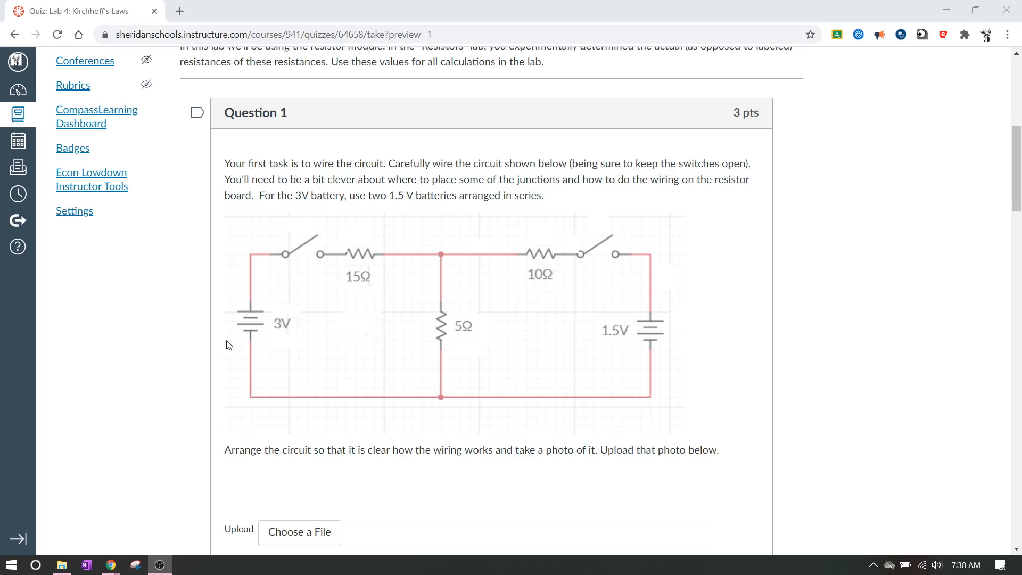
{"action": "mouse_move", "coordinate": [111, 565]}
{"action": "left_click", "coordinate": [91, 507]}
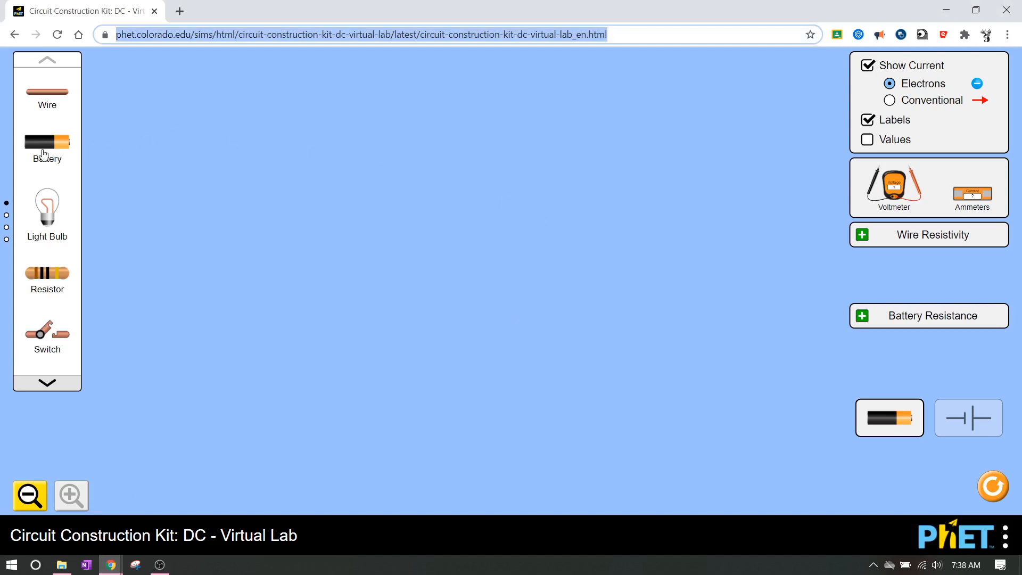
Place an upright battery with its positive end up at the circuit's left side and set its voltage to 3 volts.
{"action": "left_click", "coordinate": [74, 158]}
{"action": "left_click_drag", "start_coordinate": [74, 158], "coordinate": [206, 186]}
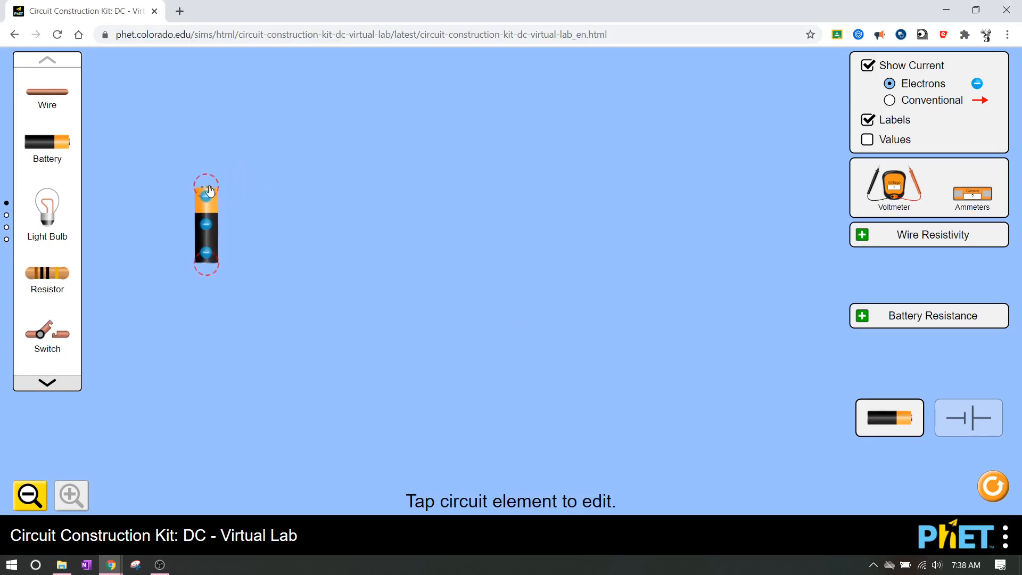
{"action": "left_click", "coordinate": [210, 238]}
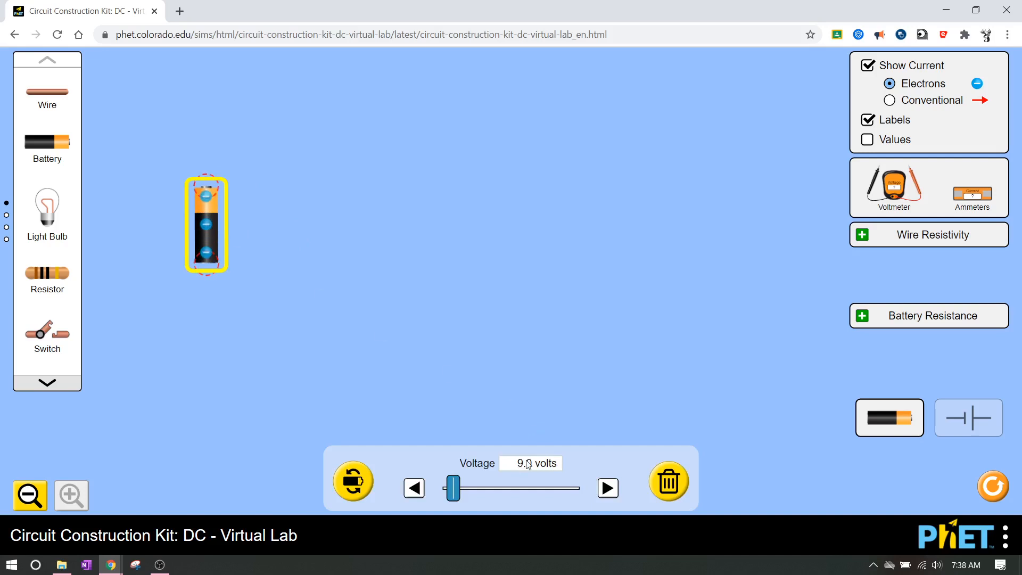
{"action": "left_click", "coordinate": [415, 488]}
{"action": "left_click", "coordinate": [414, 488]}
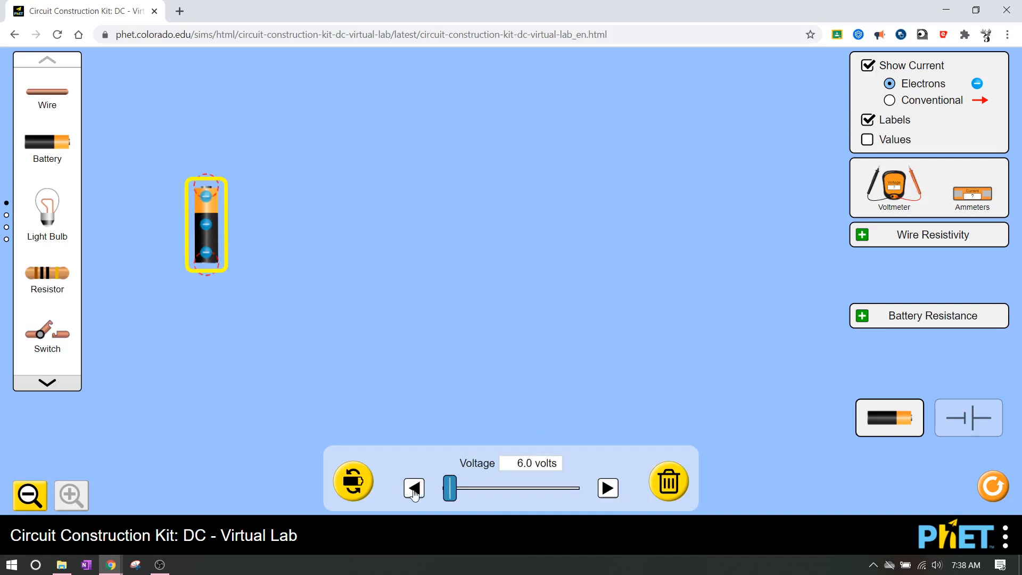
{"action": "left_click", "coordinate": [414, 488]}
{"action": "left_click", "coordinate": [415, 488]}
{"action": "left_click", "coordinate": [414, 488]}
{"action": "left_click", "coordinate": [414, 488]}
{"action": "left_click", "coordinate": [414, 489]}
{"action": "left_click", "coordinate": [414, 488]}
{"action": "left_click", "coordinate": [607, 488]}
{"action": "left_click", "coordinate": [499, 291]}
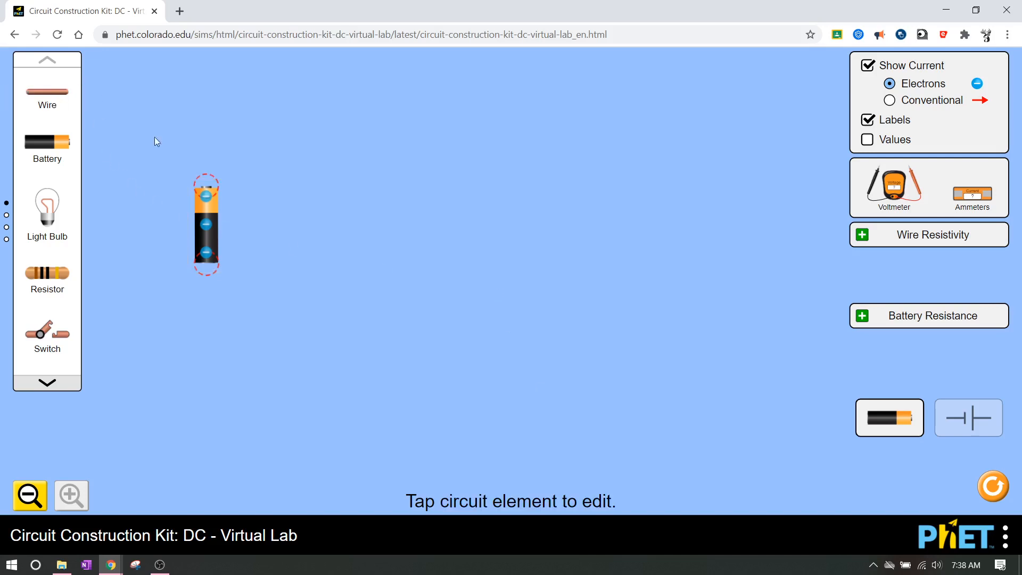
Connect a horizontal wire and a resistor in series from the battery's positive end, and set the resistance to 15 ohms as in the quiz diagram.
{"action": "left_click_drag", "start_coordinate": [55, 93], "coordinate": [256, 187]}
{"action": "left_click_drag", "start_coordinate": [49, 276], "coordinate": [334, 206]}
{"action": "left_click", "coordinate": [332, 188]}
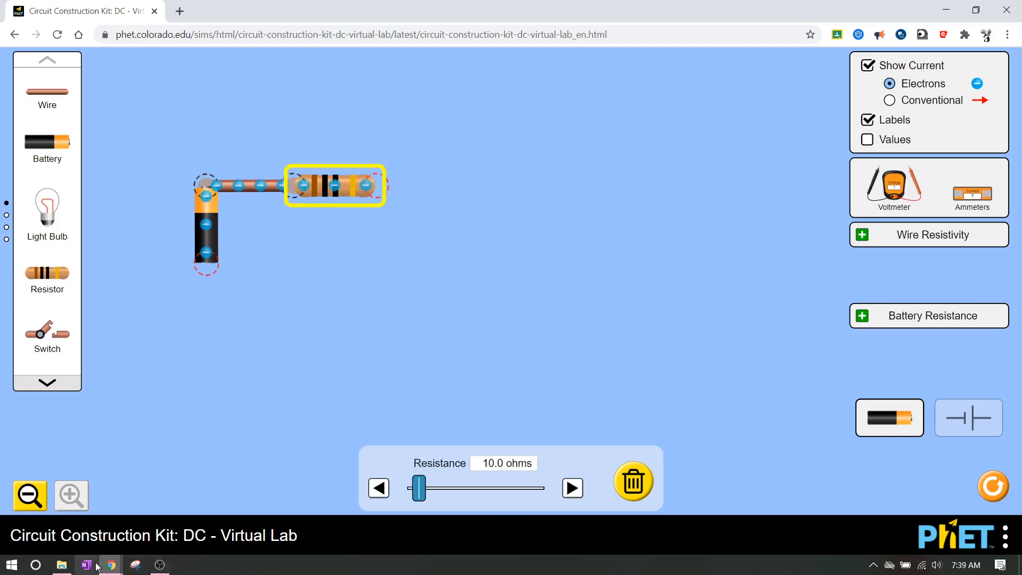
{"action": "mouse_move", "coordinate": [111, 564]}
{"action": "left_click", "coordinate": [223, 512]}
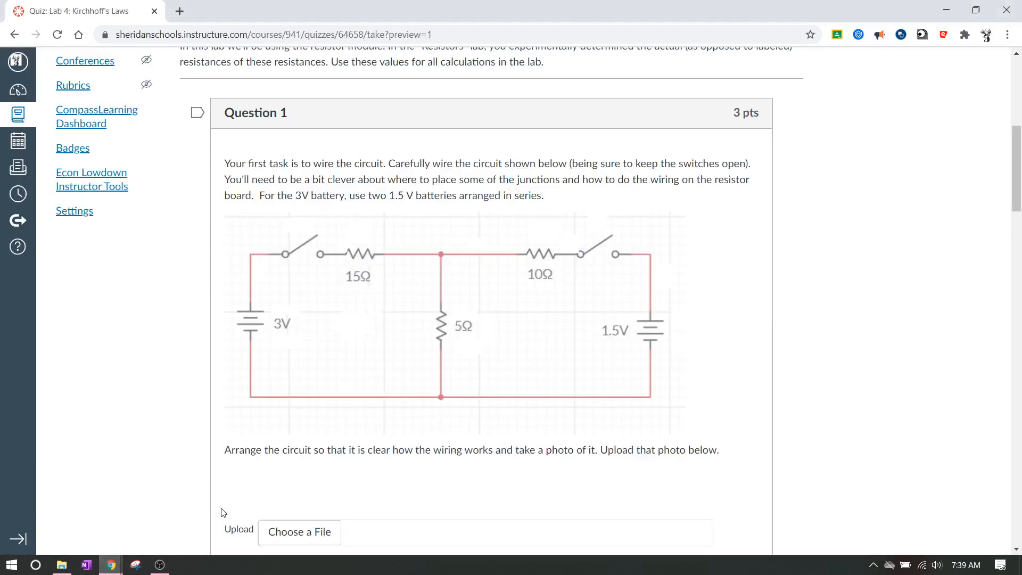
{"action": "left_click", "coordinate": [947, 9]}
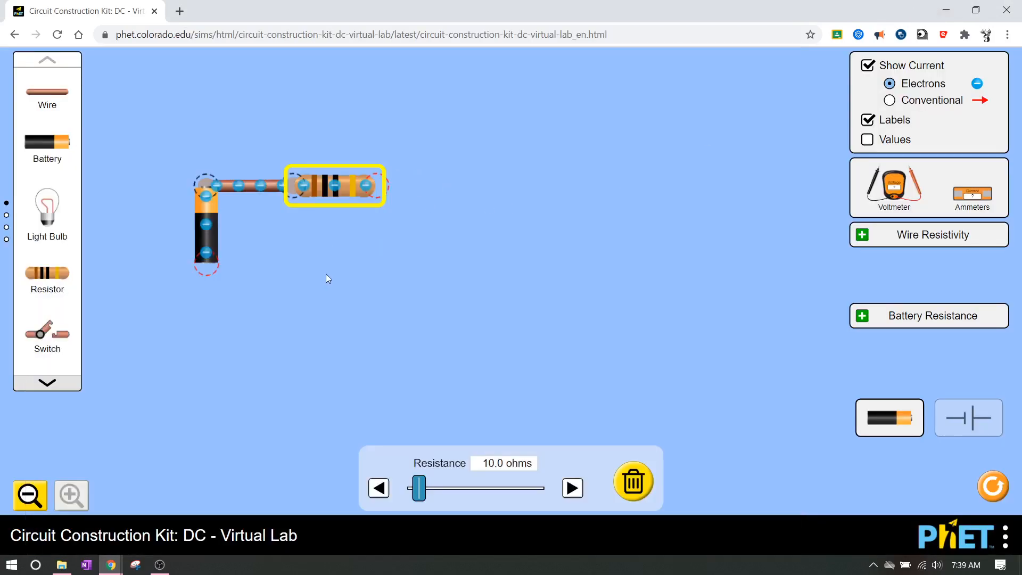
{"action": "left_click", "coordinate": [573, 489]}
{"action": "left_click", "coordinate": [573, 488]}
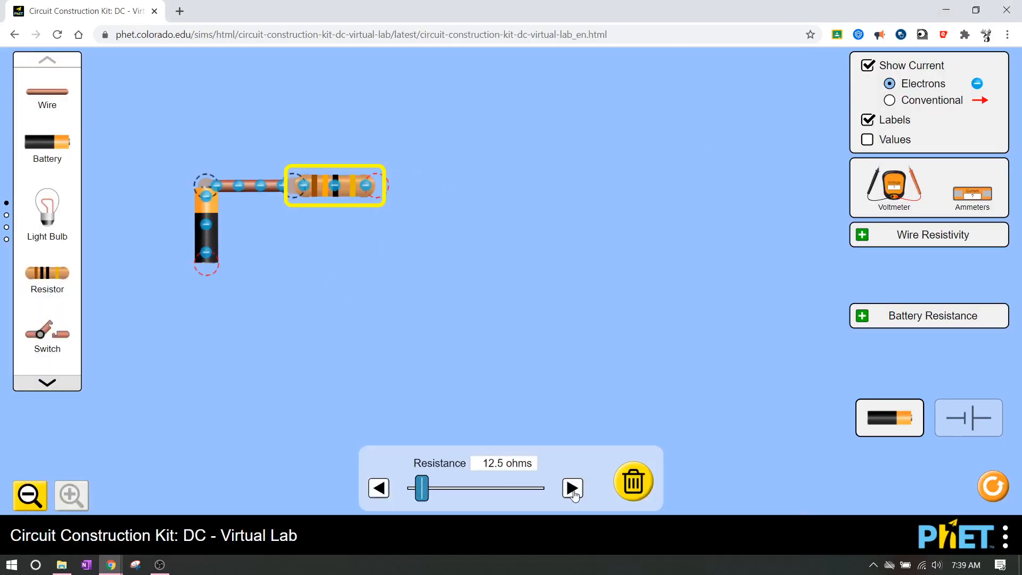
{"action": "left_click", "coordinate": [573, 489]}
{"action": "left_click", "coordinate": [573, 489]}
{"action": "left_click", "coordinate": [573, 490]}
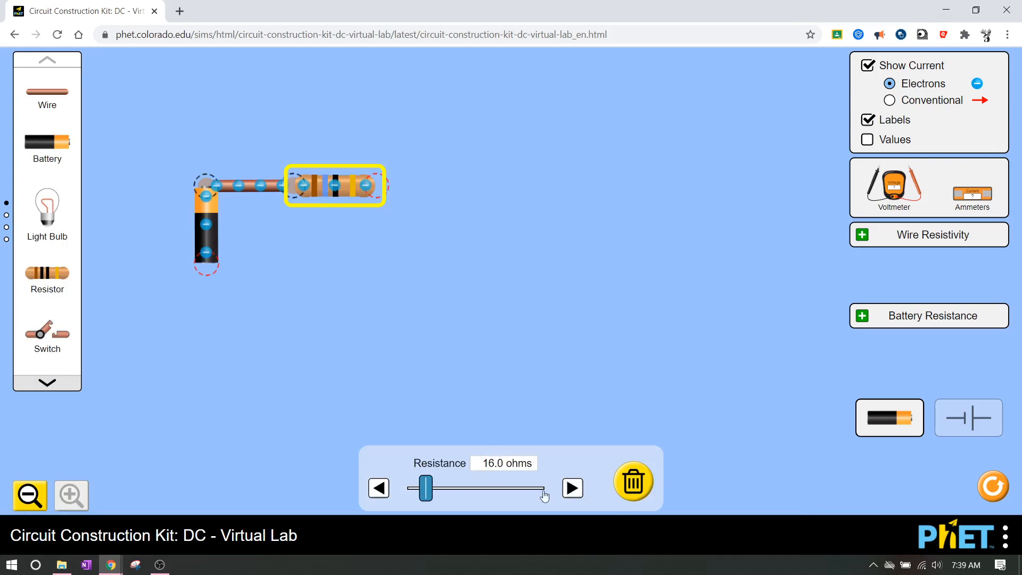
{"action": "double_click", "coordinate": [382, 491]}
Attach an open switch after the 15 ohm resistor and run a vertical wire down from the switch's free end.
{"action": "left_click_drag", "start_coordinate": [67, 366], "coordinate": [426, 184]}
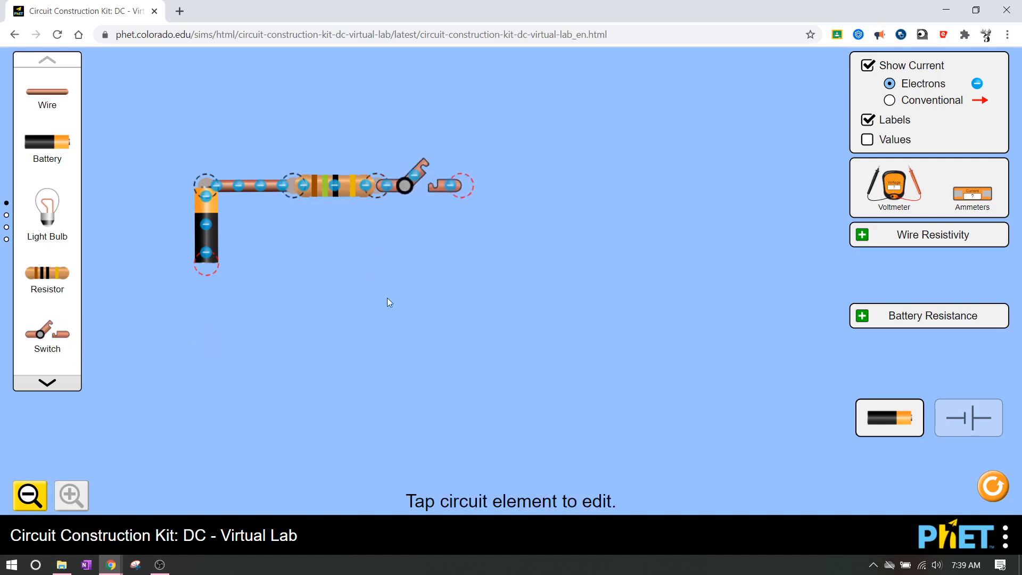
{"action": "left_click_drag", "start_coordinate": [47, 93], "coordinate": [452, 185]}
{"action": "left_click_drag", "start_coordinate": [559, 195], "coordinate": [465, 274]}
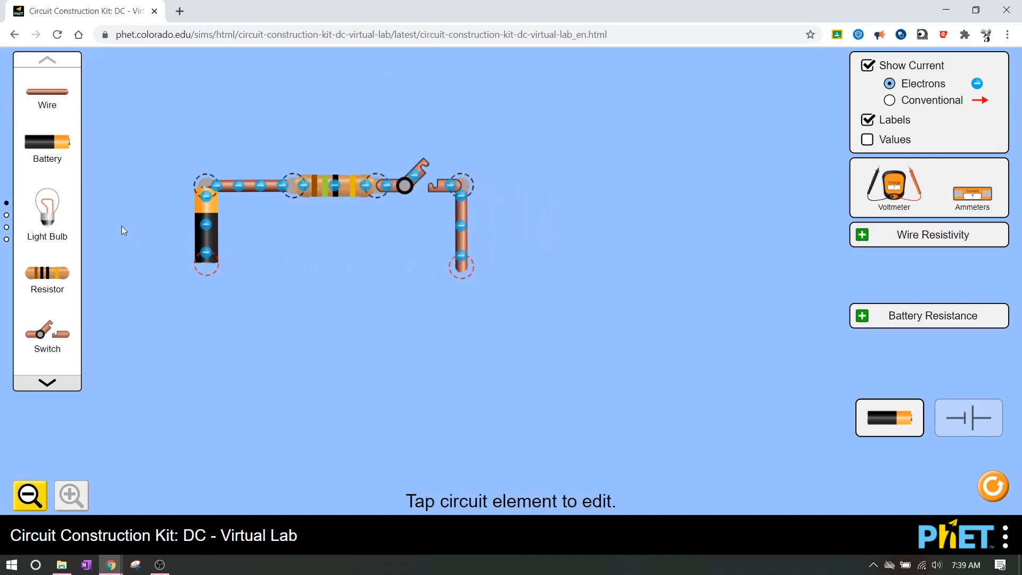
Attach a vertical resistor below the middle wire and set its resistance to 5 ohms as given in the quiz diagram.
{"action": "left_click_drag", "start_coordinate": [38, 265], "coordinate": [473, 347]}
{"action": "left_click_drag", "start_coordinate": [472, 265], "coordinate": [467, 269]}
{"action": "left_click", "coordinate": [457, 327]}
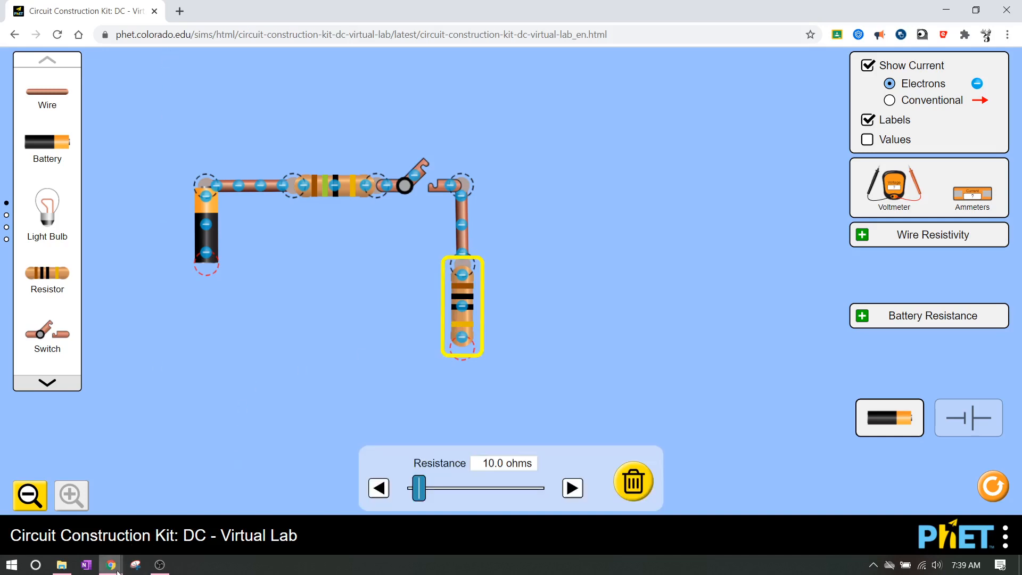
{"action": "mouse_move", "coordinate": [100, 564]}
{"action": "left_click", "coordinate": [97, 510]}
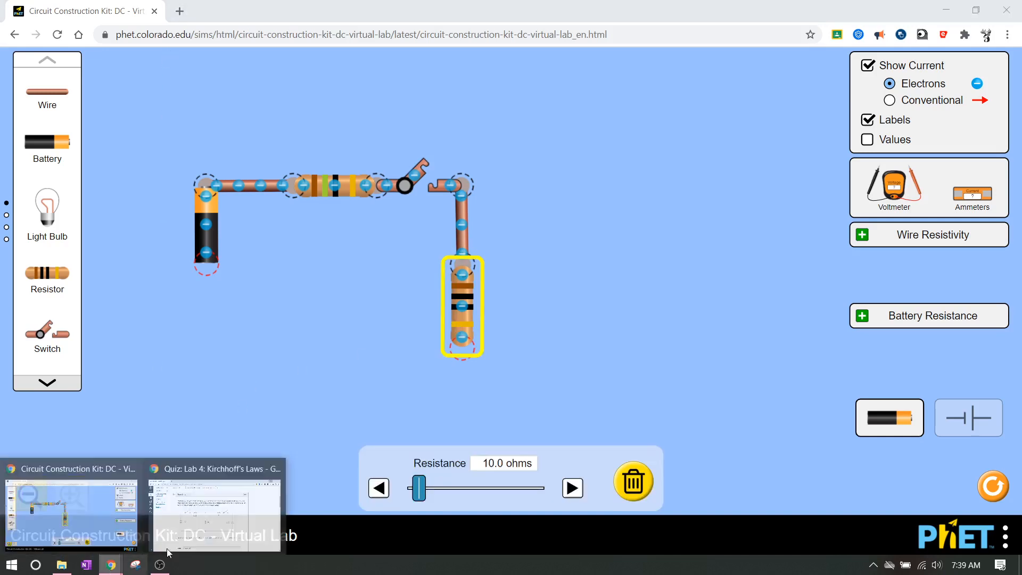
{"action": "left_click", "coordinate": [212, 510]}
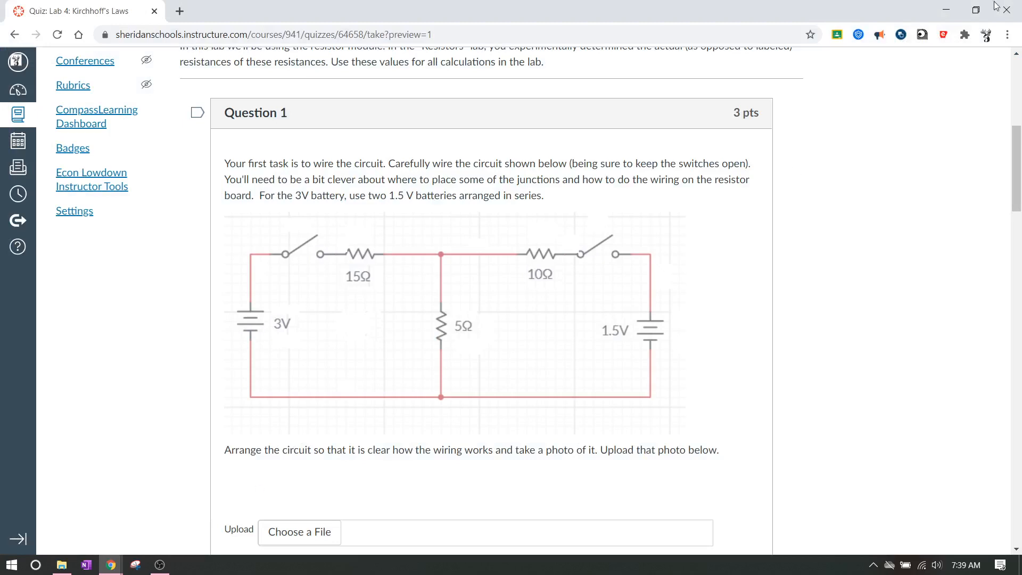
{"action": "left_click", "coordinate": [946, 9]}
{"action": "left_click", "coordinate": [380, 489]}
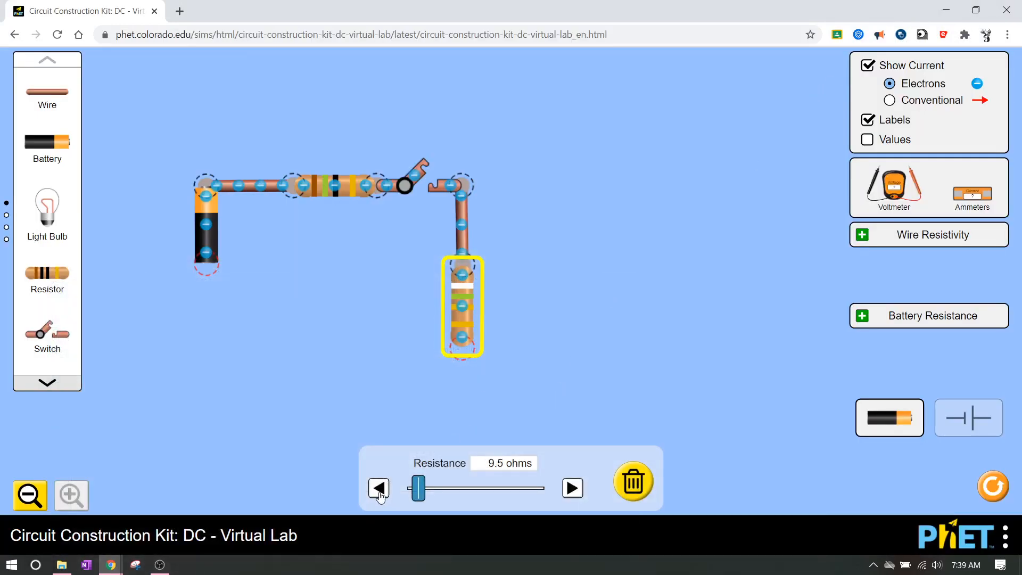
{"action": "left_click", "coordinate": [379, 489]}
{"action": "left_click", "coordinate": [380, 489]}
{"action": "left_click", "coordinate": [381, 491]}
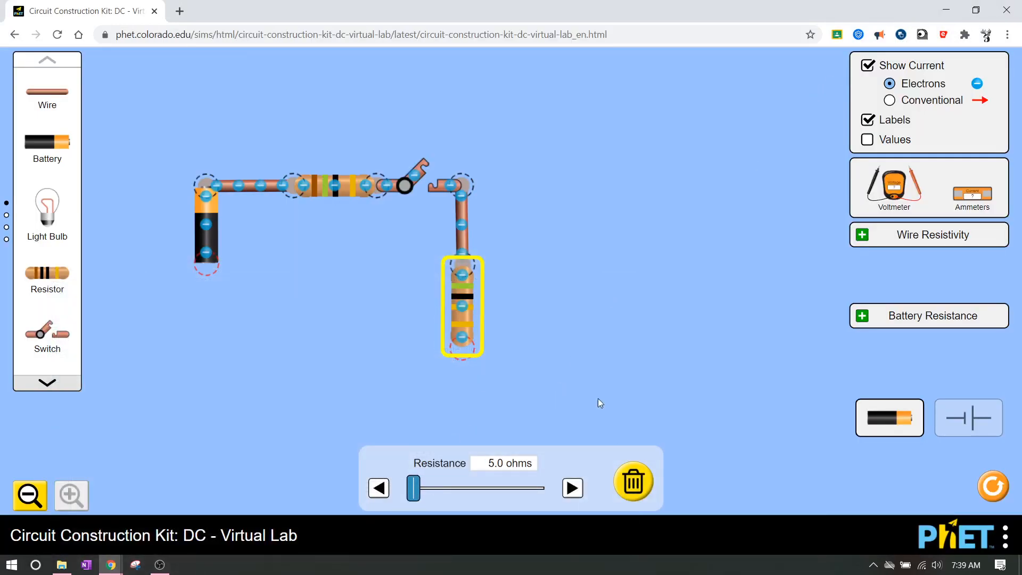
Extend the upper branch from the middle junction with a horizontal wire, an open switch and a 10 ohm resistor.
{"action": "left_click_drag", "start_coordinate": [46, 93], "coordinate": [516, 190]}
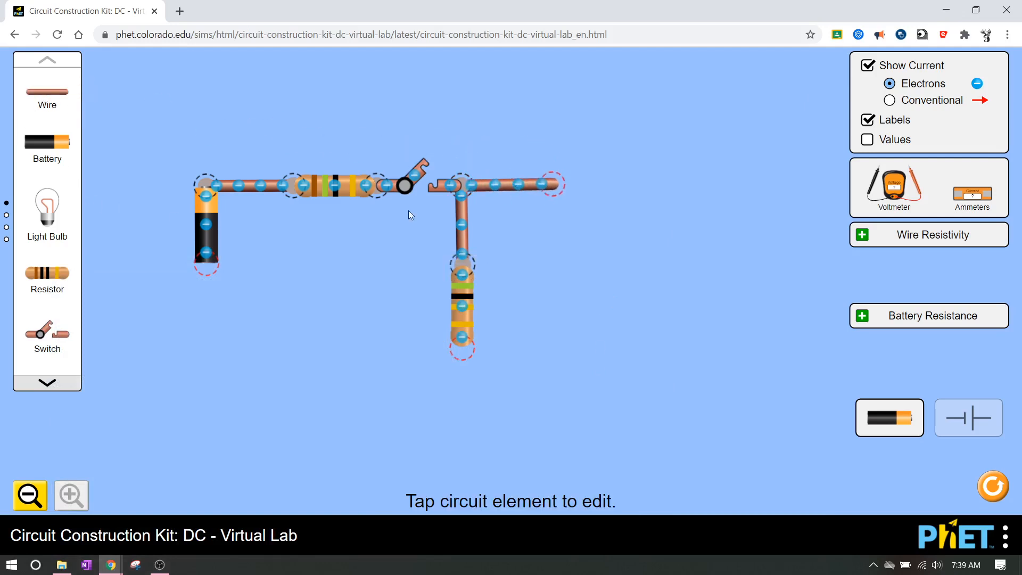
{"action": "left_click_drag", "start_coordinate": [47, 334], "coordinate": [583, 186]}
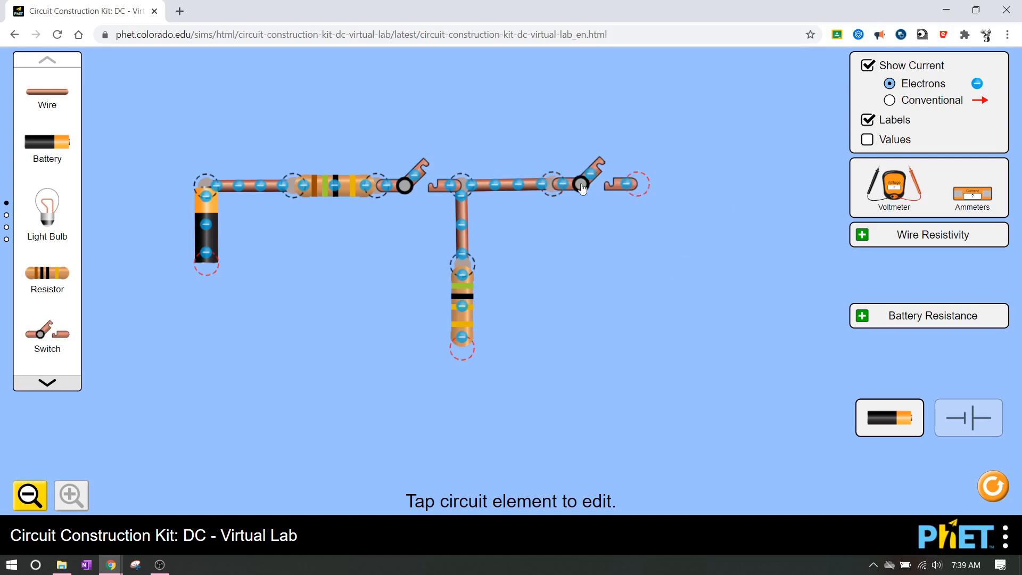
{"action": "left_click_drag", "start_coordinate": [47, 273], "coordinate": [679, 185]}
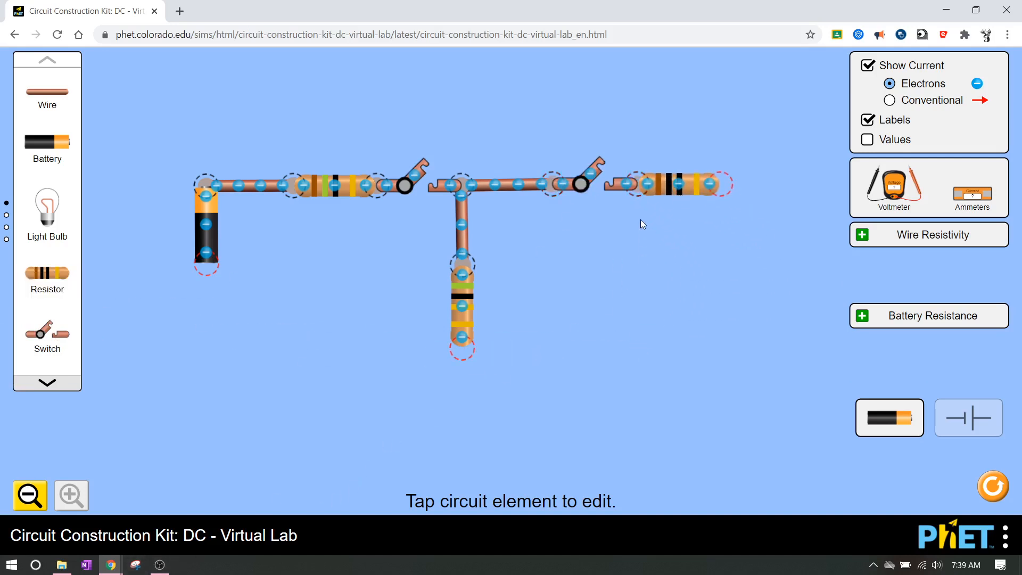
Check the quiz diagram, then add a wire after the 10 ohm resistor and hang a vertical battery with its positive end up from it.
{"action": "left_click", "coordinate": [119, 568]}
{"action": "left_click", "coordinate": [216, 521]}
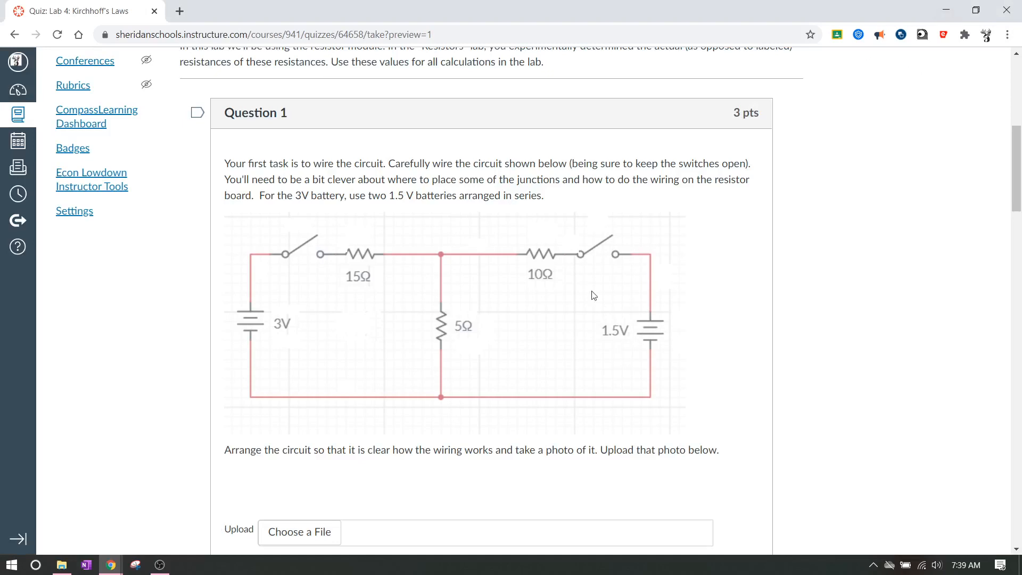
{"action": "left_click", "coordinate": [946, 10]}
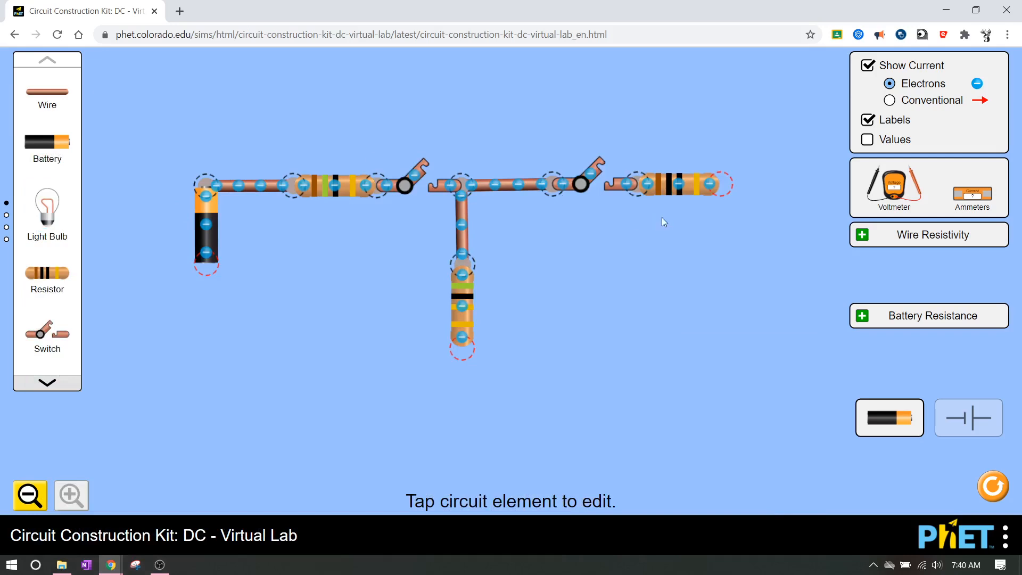
{"action": "left_click_drag", "start_coordinate": [51, 105], "coordinate": [757, 189]}
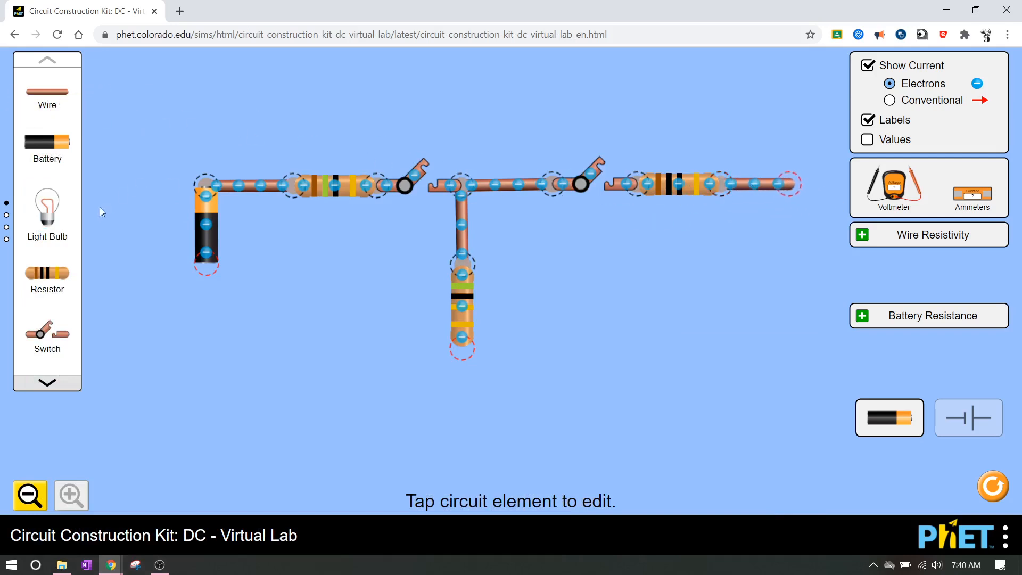
{"action": "left_click_drag", "start_coordinate": [47, 142], "coordinate": [796, 208]}
{"action": "left_click_drag", "start_coordinate": [725, 226], "coordinate": [790, 266]}
{"action": "left_click", "coordinate": [790, 266]}
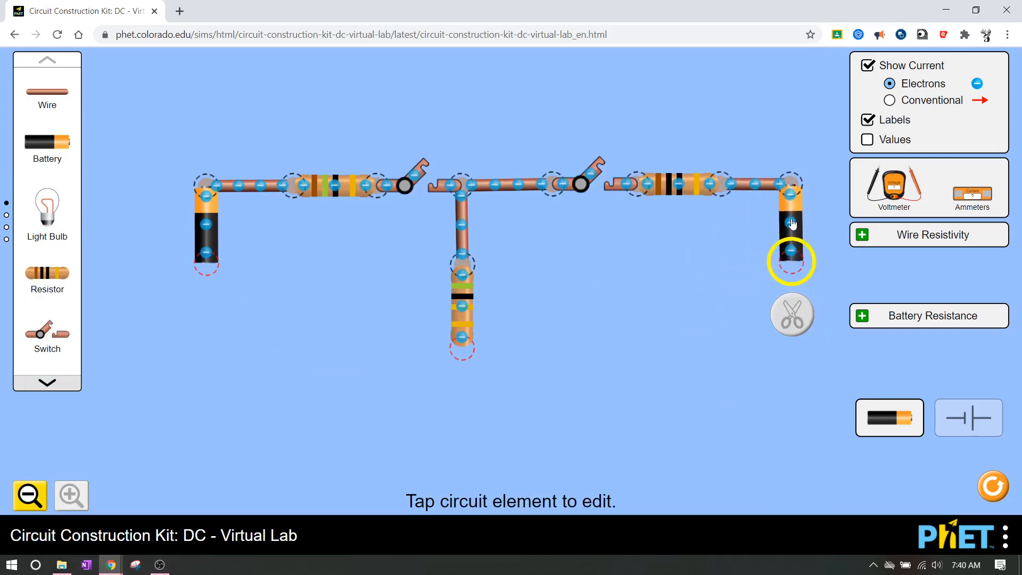
Set the voltage of the second battery, at the circuit's right side, to 1.5 volts.
{"action": "left_click", "coordinate": [792, 224]}
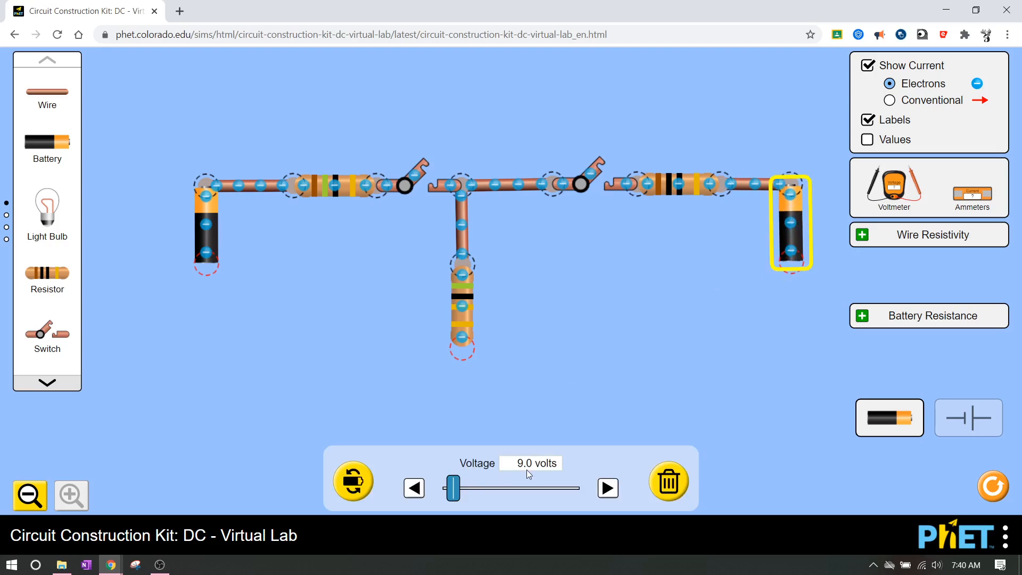
{"action": "left_click_drag", "start_coordinate": [453, 488], "coordinate": [442, 489]}
{"action": "left_click", "coordinate": [608, 489]}
{"action": "left_click", "coordinate": [608, 489]}
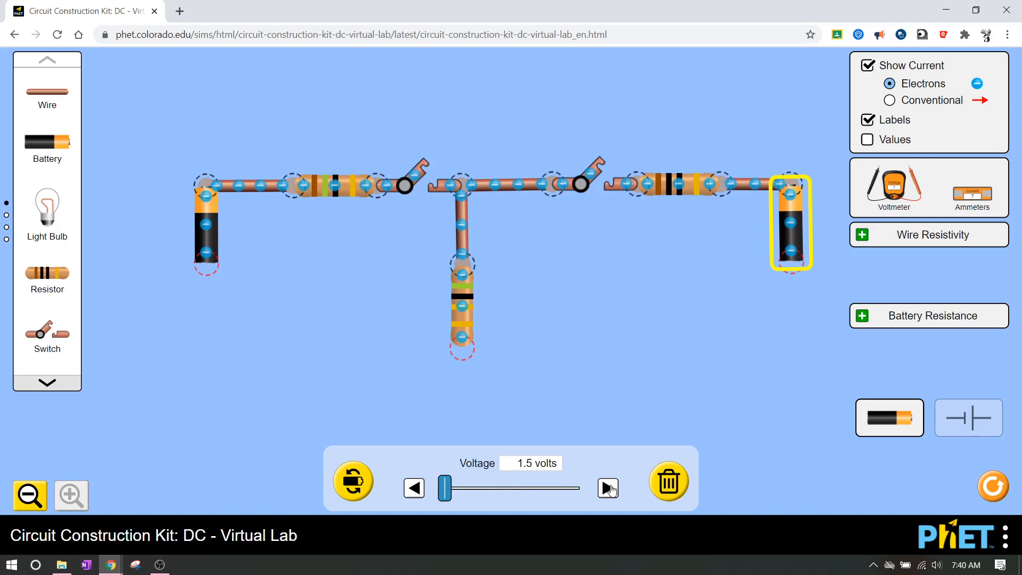
{"action": "left_click", "coordinate": [696, 322]}
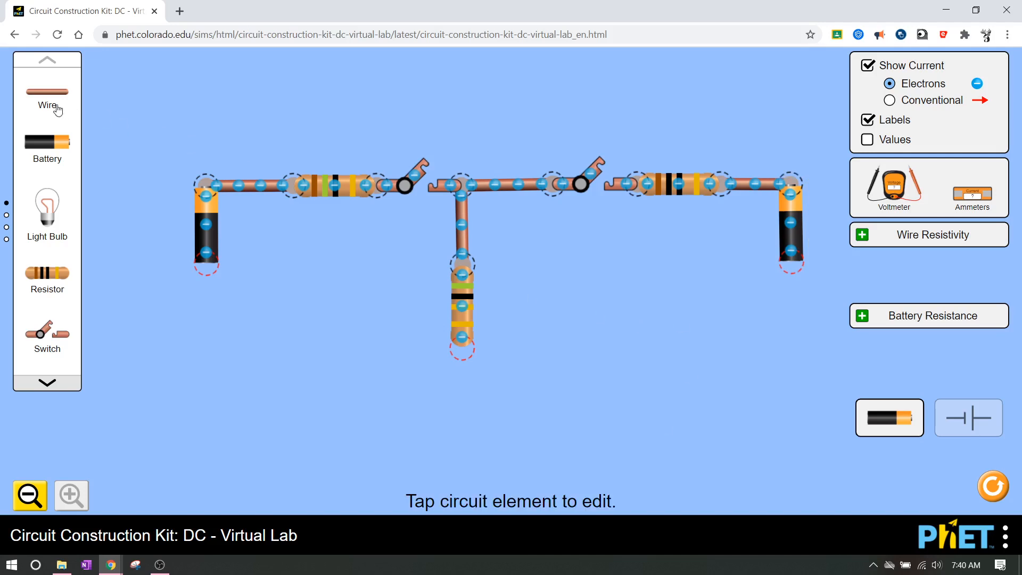
Close both loops with wires down from the two batteries, along the circuit's lower edge, and up to the 5 ohm resistor.
{"action": "left_click_drag", "start_coordinate": [58, 110], "coordinate": [796, 399]}
{"action": "left_click_drag", "start_coordinate": [40, 103], "coordinate": [210, 414]}
{"action": "left_click_drag", "start_coordinate": [63, 101], "coordinate": [468, 404]}
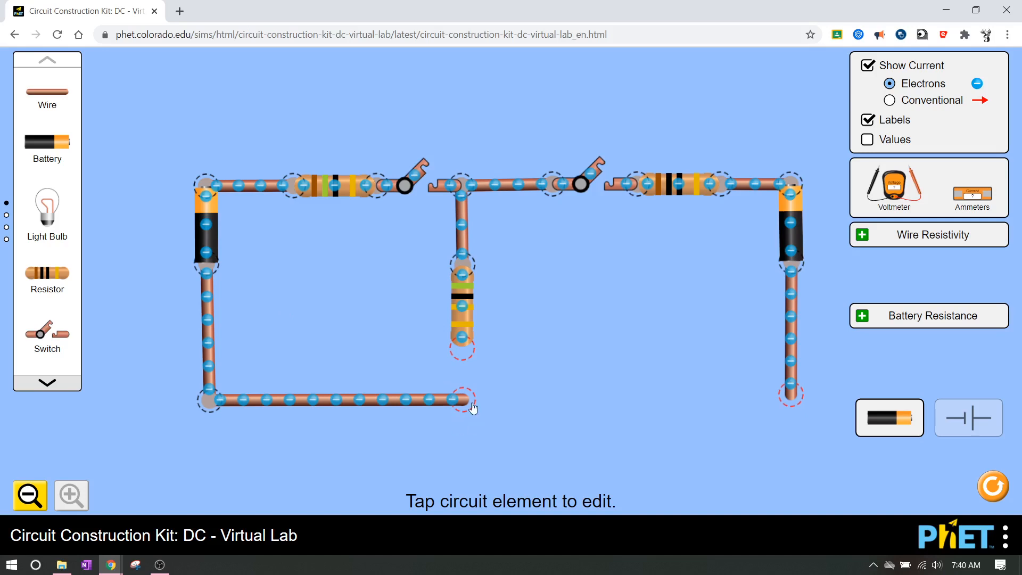
{"action": "left_click_drag", "start_coordinate": [59, 105], "coordinate": [469, 413]}
{"action": "left_click_drag", "start_coordinate": [46, 103], "coordinate": [566, 364]}
{"action": "left_click_drag", "start_coordinate": [482, 402], "coordinate": [478, 400]}
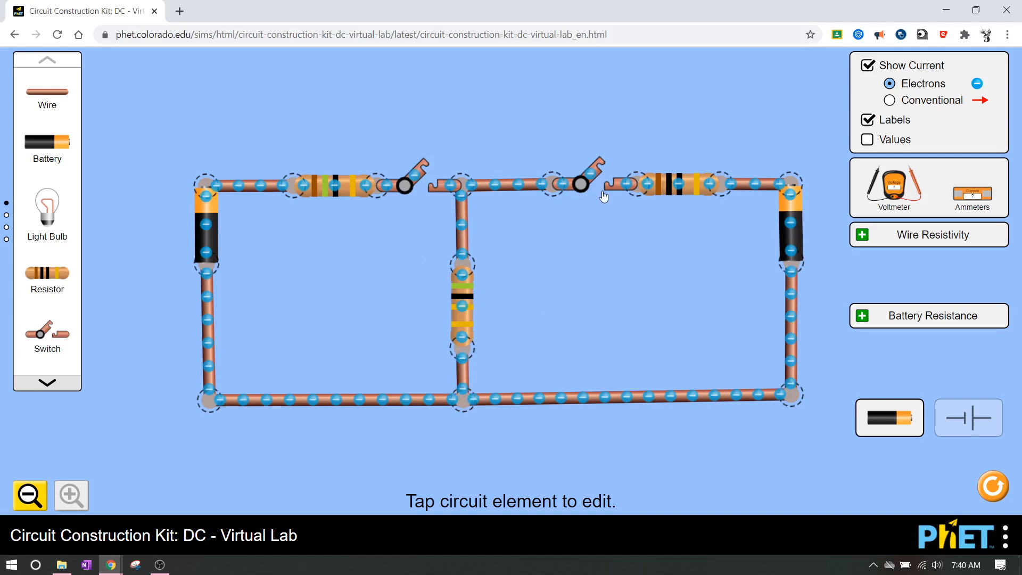
Close both switches in the upper branch so that current flows through the two loops.
{"action": "left_click", "coordinate": [426, 182]}
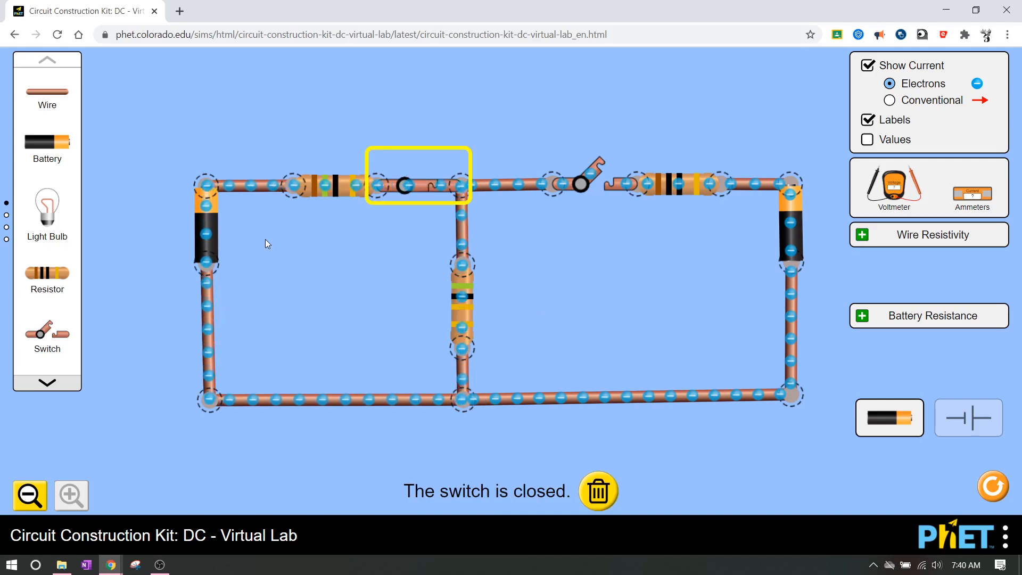
{"action": "left_click", "coordinate": [581, 185]}
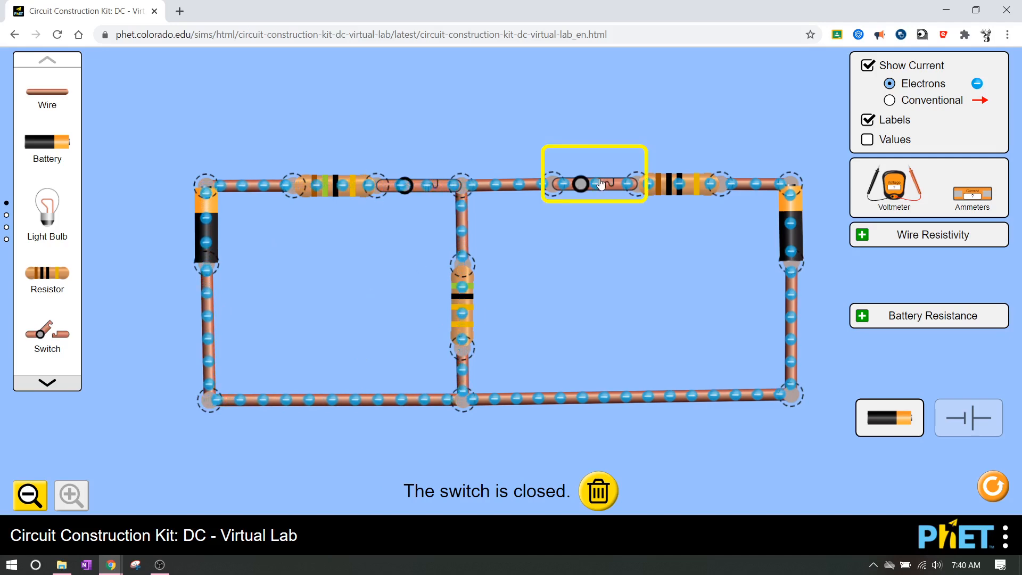
{"action": "left_click", "coordinate": [580, 298]}
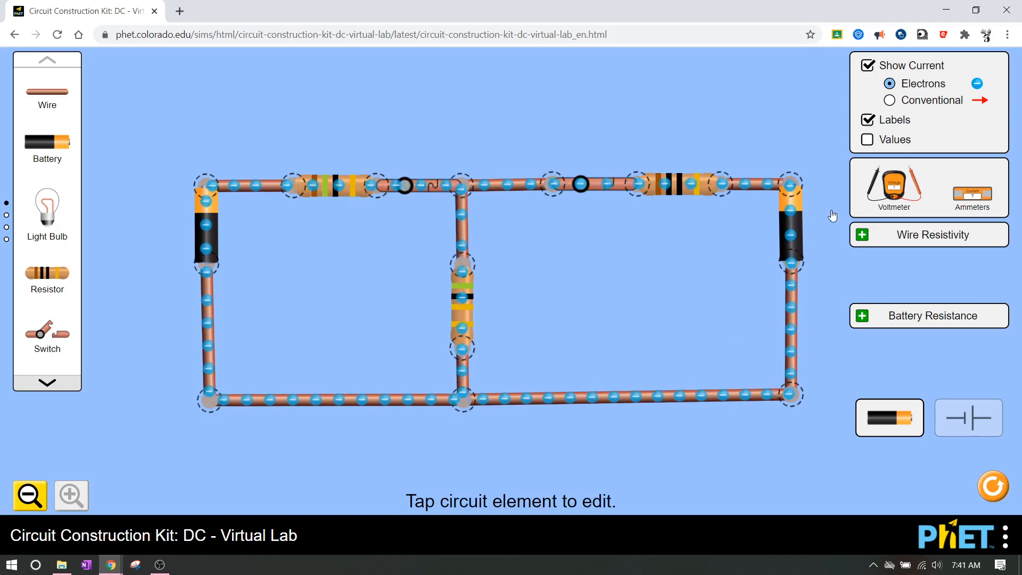
Measure the voltage across the 15 ohm resistor with the voltmeter, black probe on the battery side and red probe on the switch side.
{"action": "left_click_drag", "start_coordinate": [895, 187], "coordinate": [335, 323]}
{"action": "left_click_drag", "start_coordinate": [405, 280], "coordinate": [415, 244]}
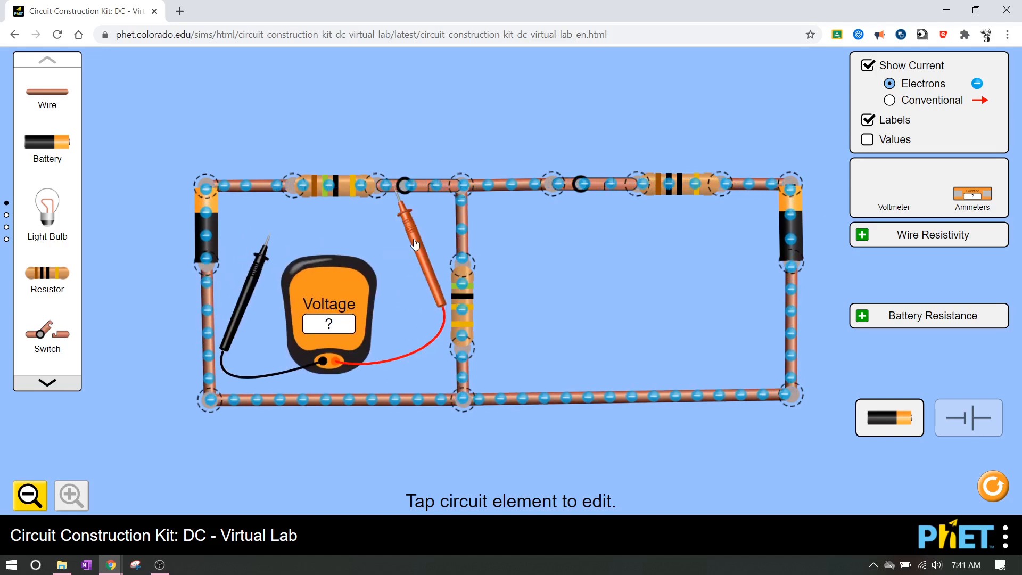
{"action": "left_click_drag", "start_coordinate": [250, 283], "coordinate": [245, 231]}
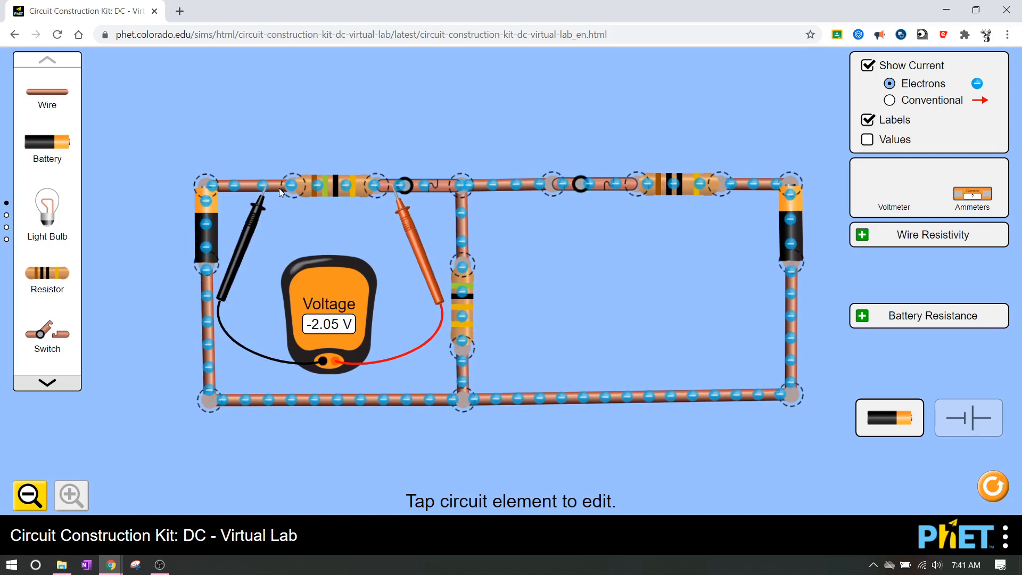
Measure the voltage across the circuit's left battery, black probe at its lower end and red probe at its upper end, and detach the red probe.
{"action": "left_click_drag", "start_coordinate": [250, 223], "coordinate": [190, 311]}
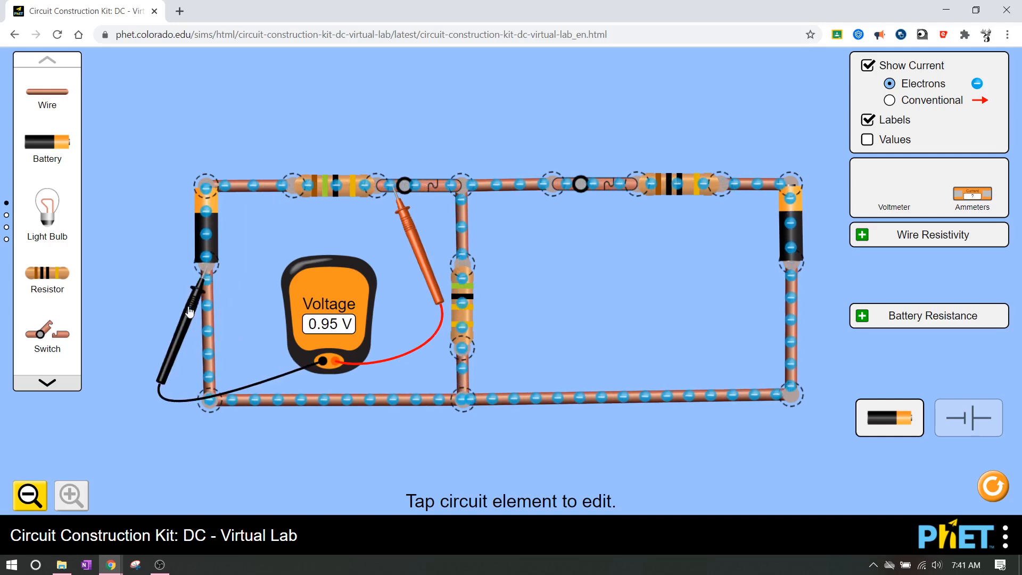
{"action": "left_click_drag", "start_coordinate": [417, 244], "coordinate": [232, 241]}
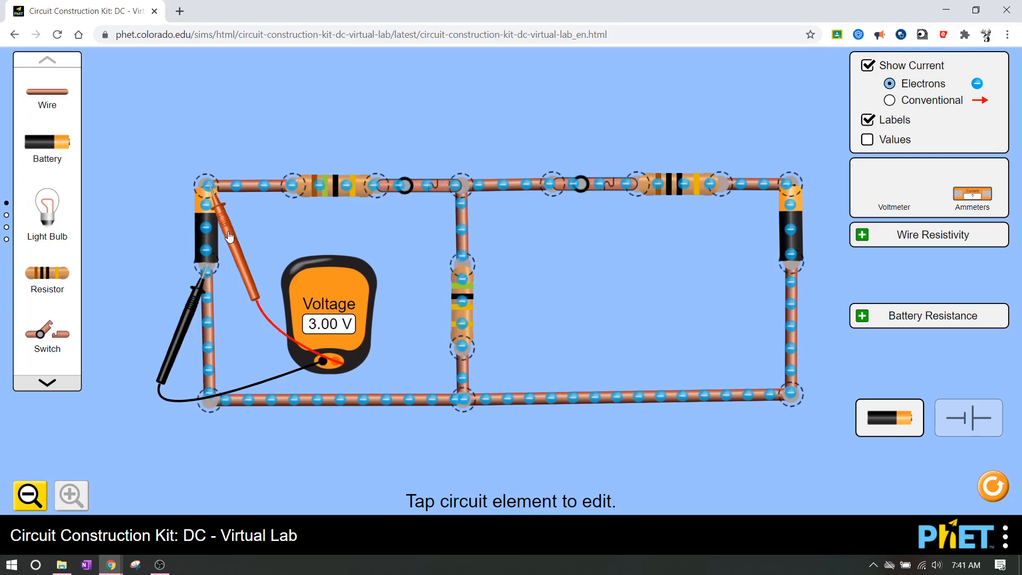
{"action": "left_click_drag", "start_coordinate": [232, 240], "coordinate": [388, 297]}
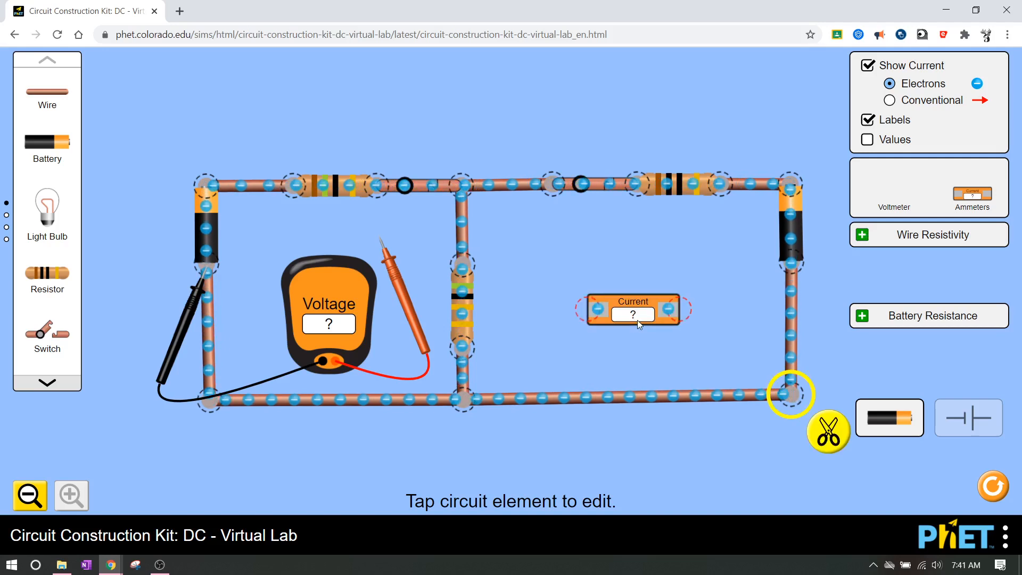
Split the junction at the circuit's lower right corner and connect the ammeter in series between the two freed wire ends.
{"action": "left_click", "coordinate": [825, 428]}
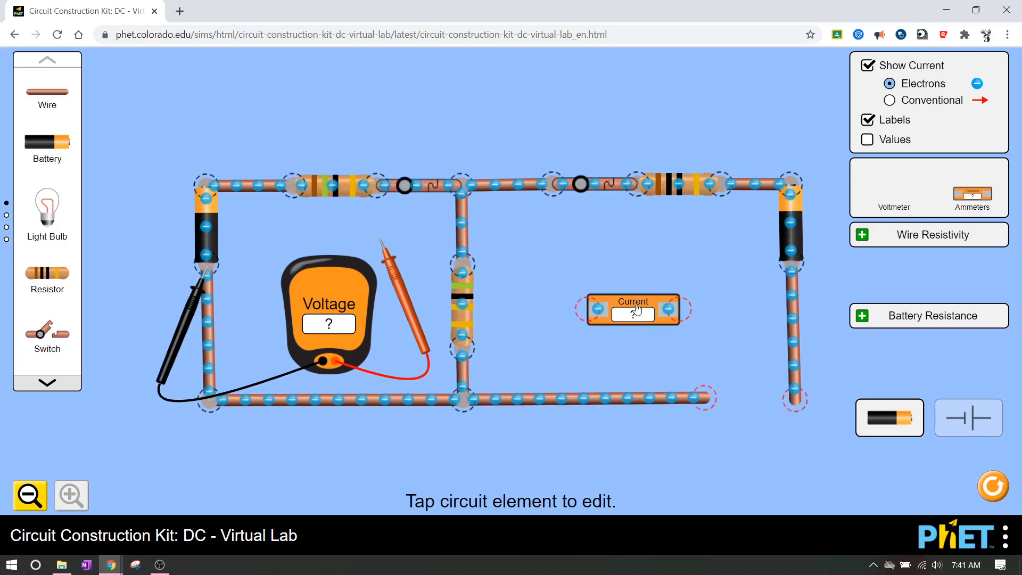
{"action": "left_click_drag", "start_coordinate": [638, 310], "coordinate": [755, 400]}
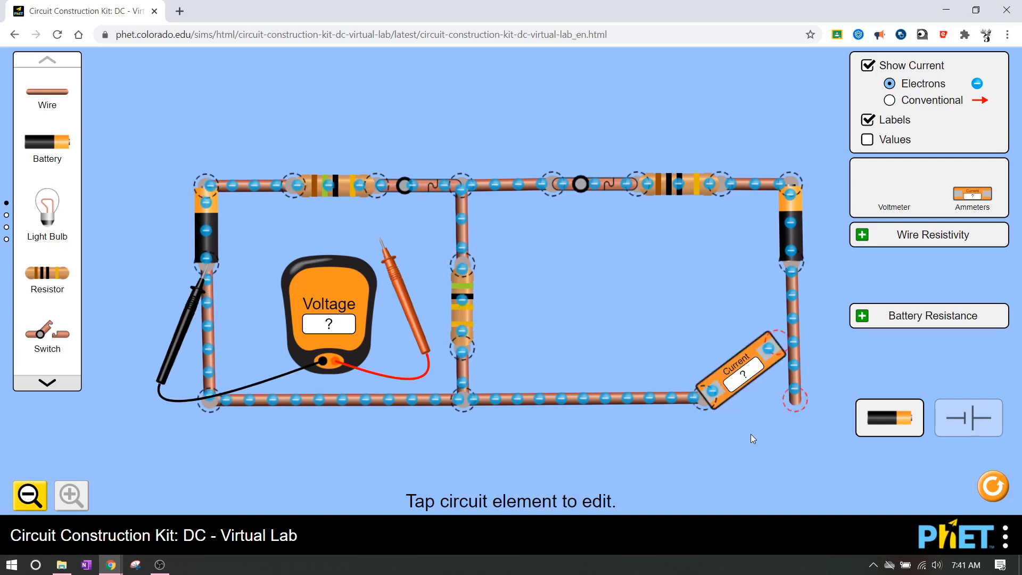
{"action": "left_click_drag", "start_coordinate": [769, 349], "coordinate": [799, 401]}
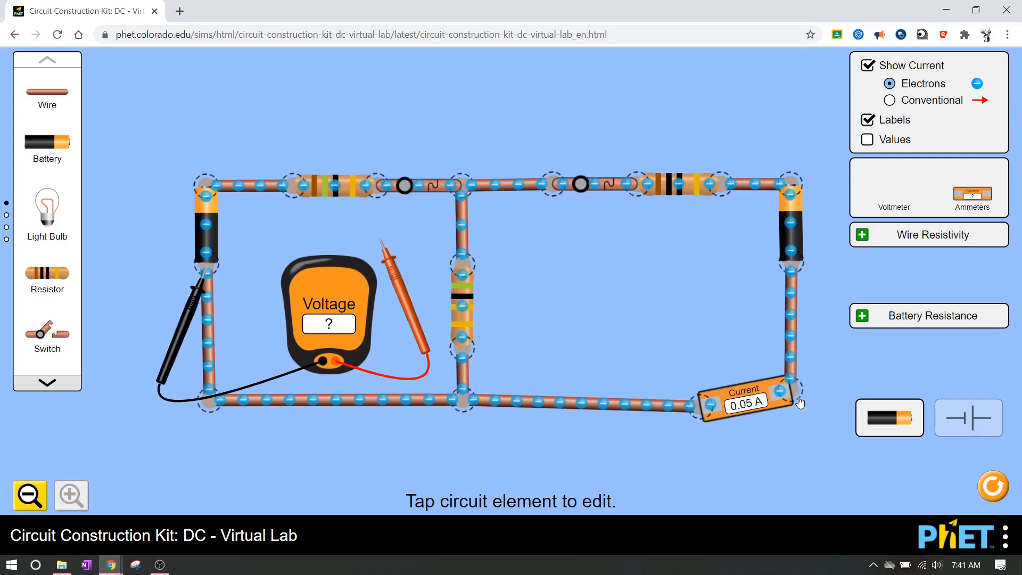
{"action": "left_click_drag", "start_coordinate": [700, 406], "coordinate": [702, 399]}
{"action": "left_click", "coordinate": [612, 397]}
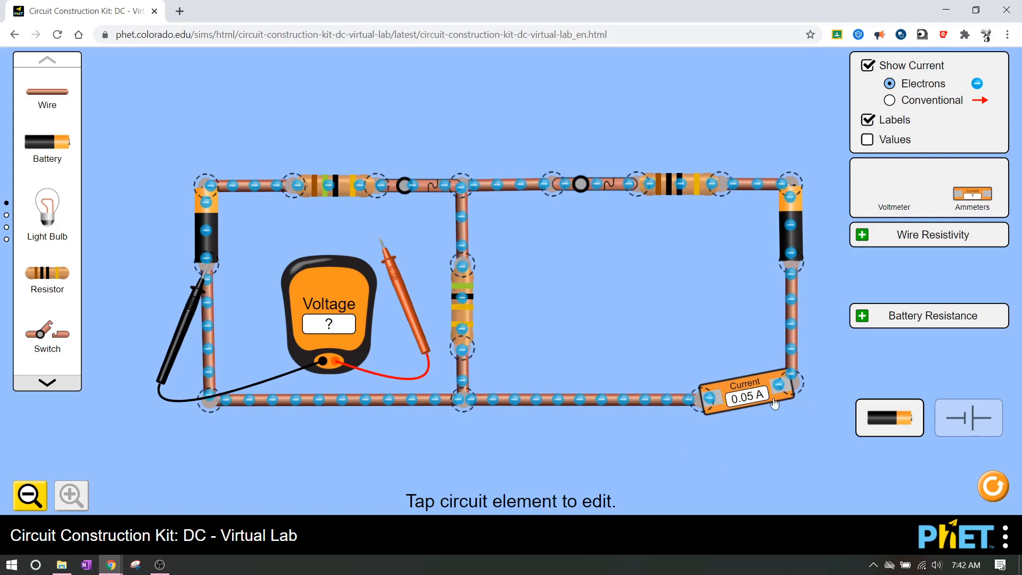